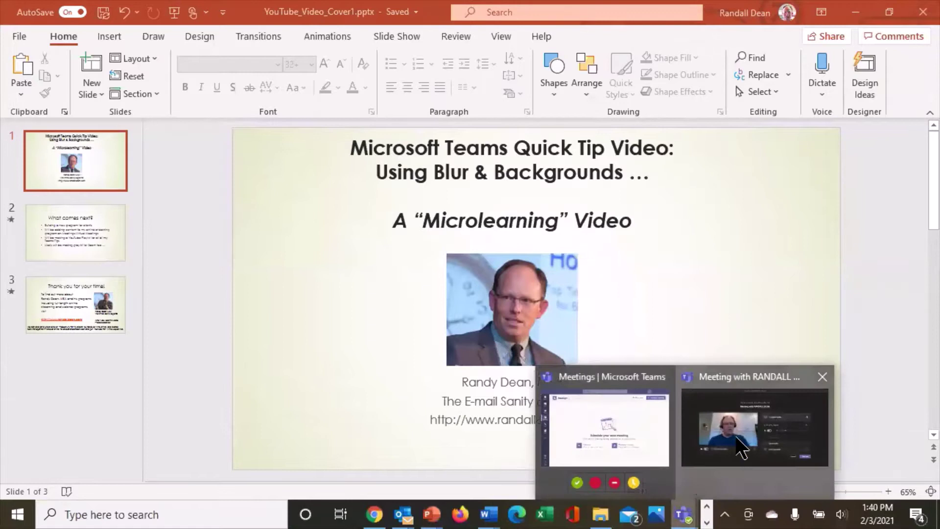
Switch to the waiting Teams meeting window and blur the camera background in the preview.
{"action": "left_click", "coordinate": [750, 451]}
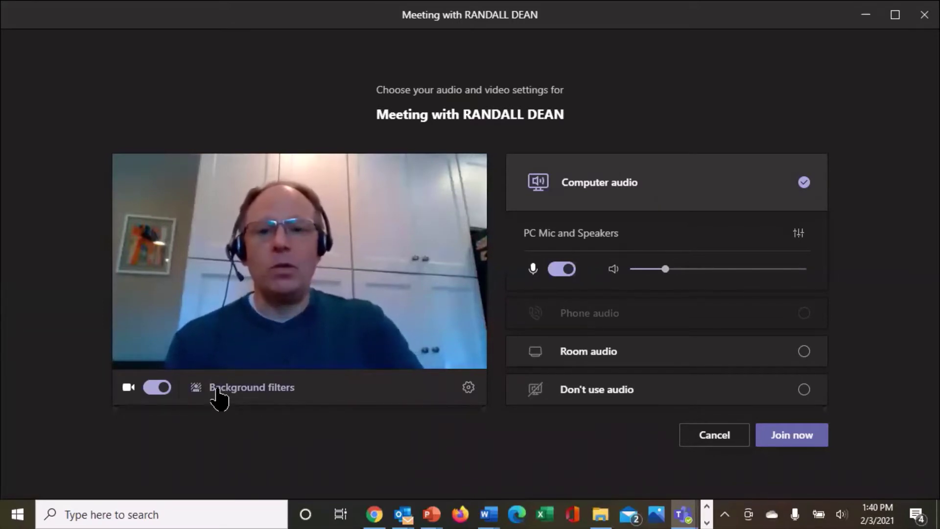
{"action": "left_click", "coordinate": [216, 392]}
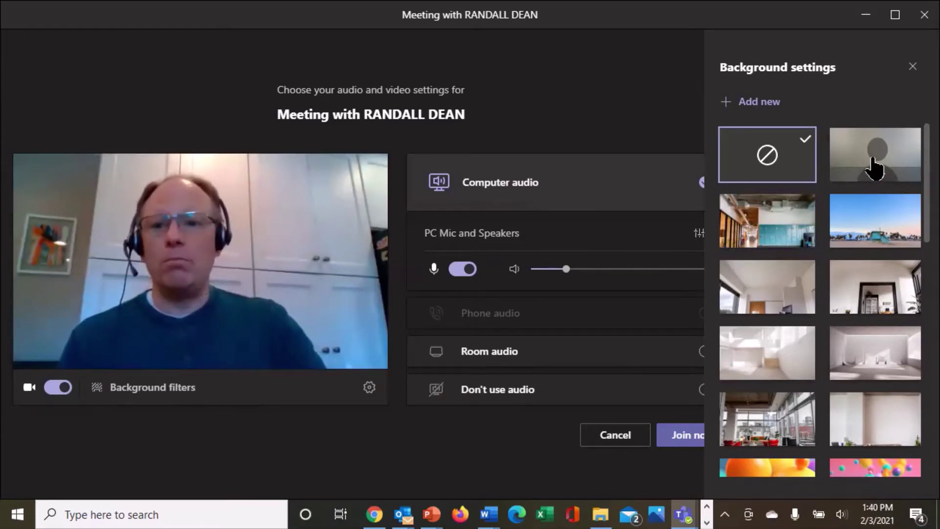
{"action": "left_click", "coordinate": [873, 170]}
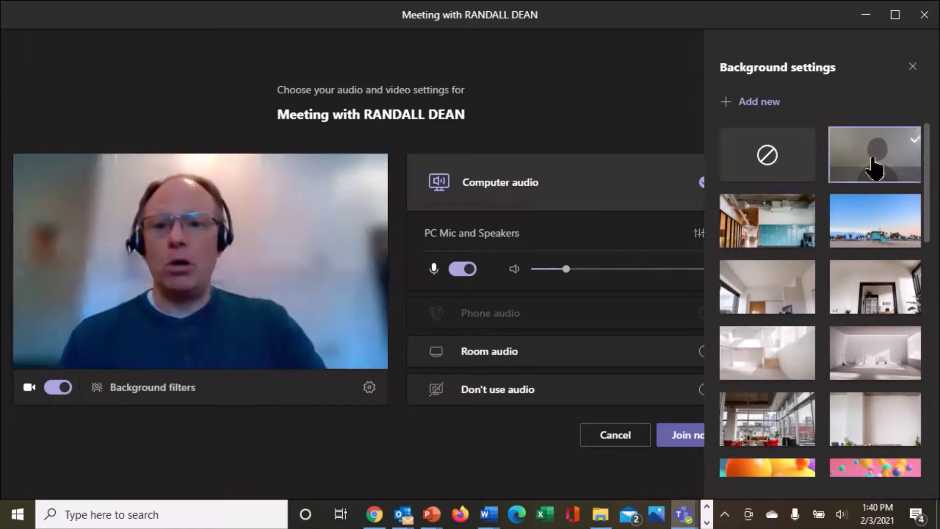
Choose the white room background with the black-framed mirror, join the meeting and dismiss the invitation dialog.
{"action": "left_click", "coordinate": [885, 298]}
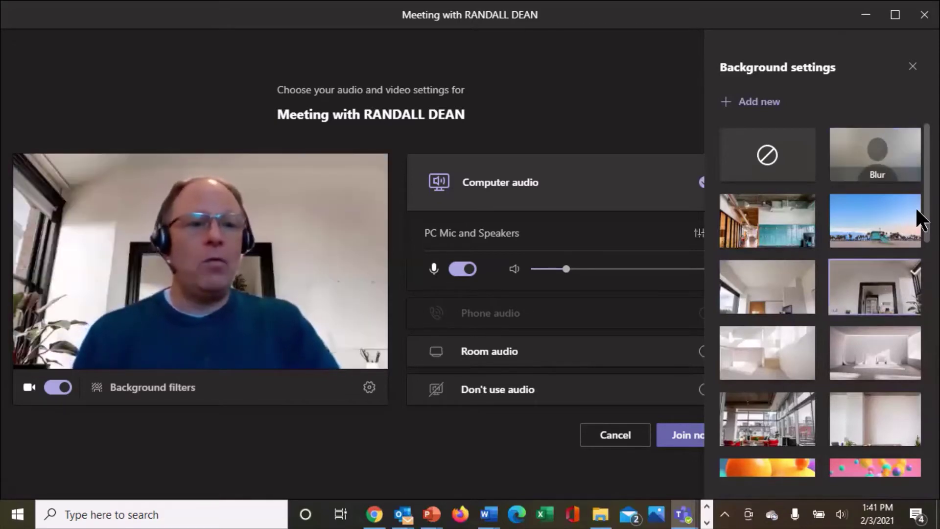
{"action": "left_click_drag", "start_coordinate": [918, 211], "coordinate": [918, 467]}
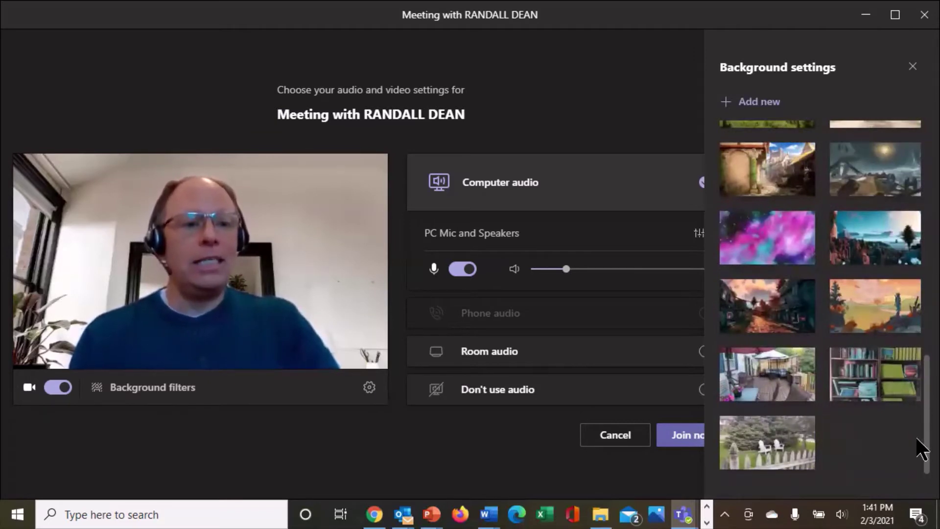
{"action": "left_click_drag", "start_coordinate": [918, 451], "coordinate": [891, 219]}
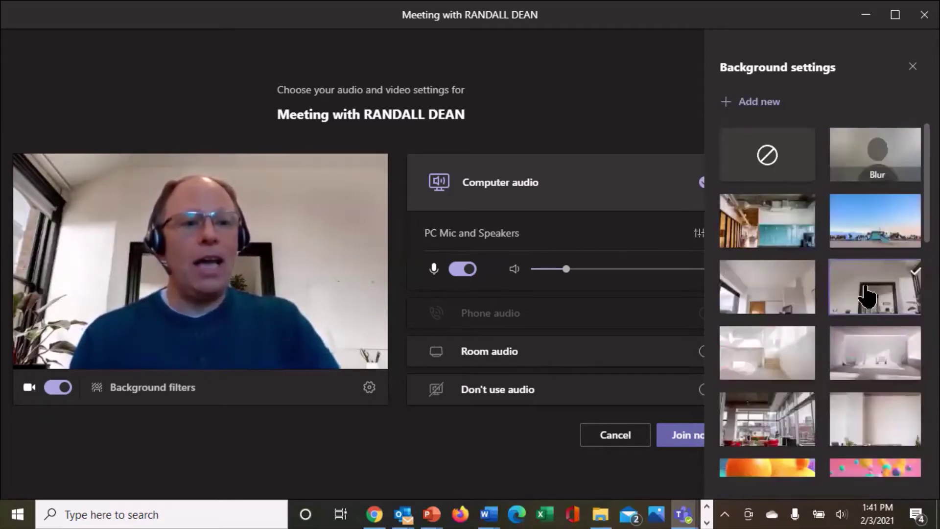
{"action": "left_click", "coordinate": [676, 437]}
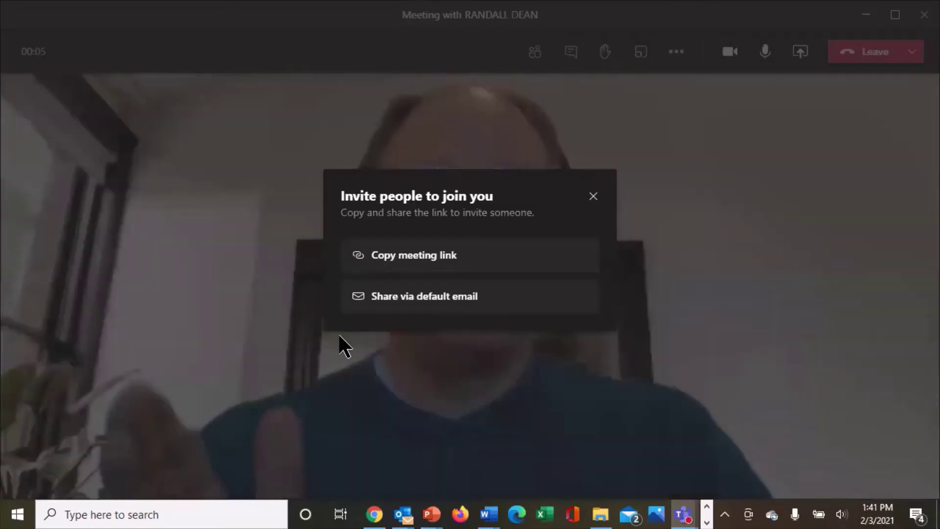
{"action": "left_click", "coordinate": [593, 196]}
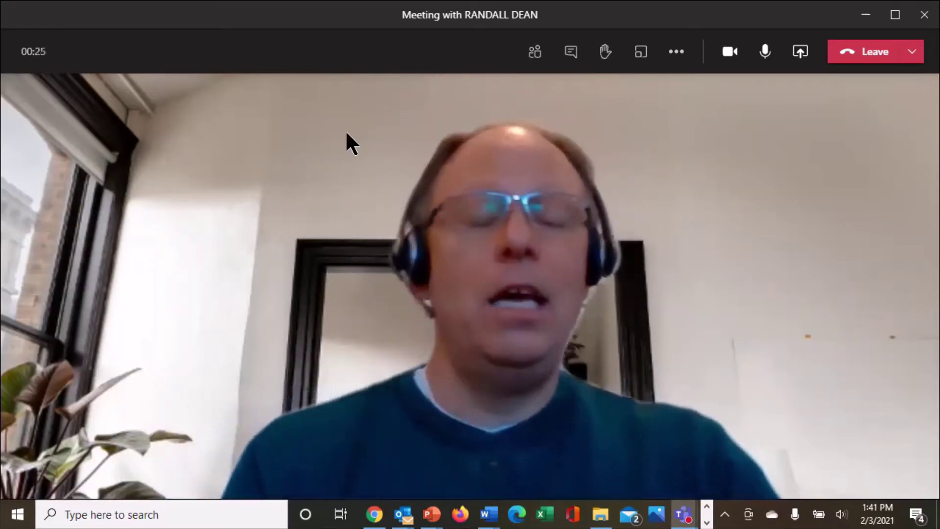
Apply the Blur background effect to the video during the meeting.
{"action": "left_click", "coordinate": [678, 52]}
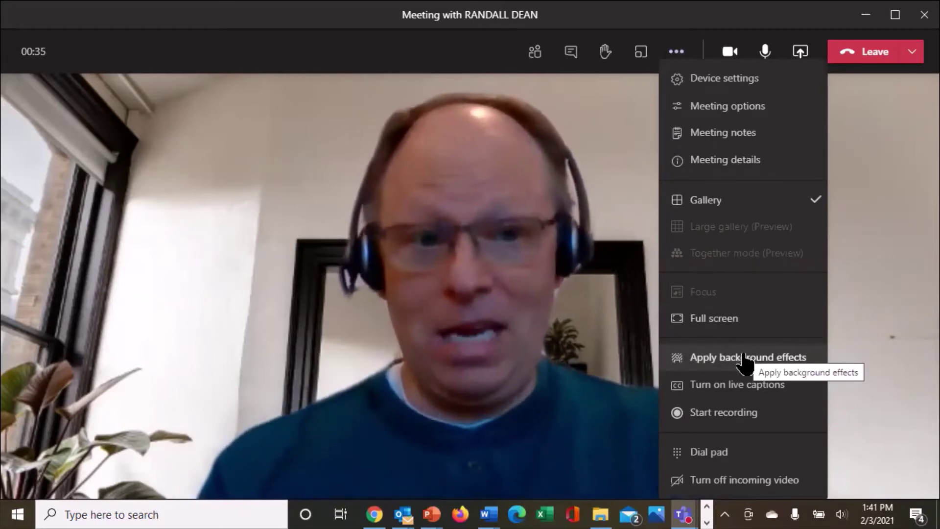
{"action": "left_click", "coordinate": [735, 359]}
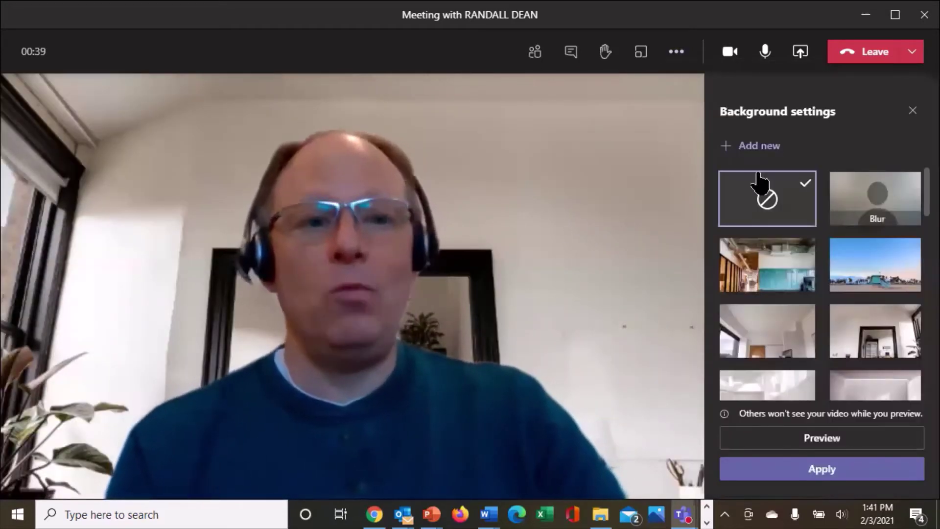
{"action": "left_click", "coordinate": [846, 465]}
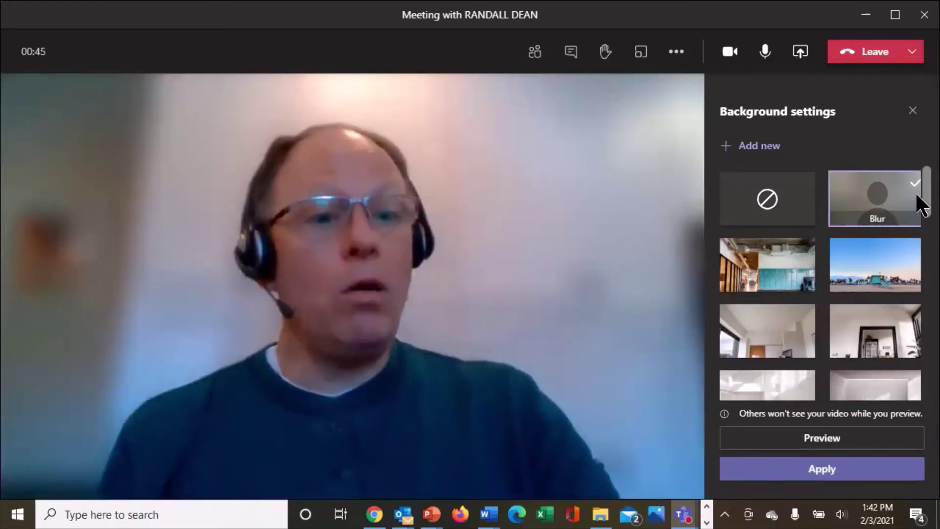
Apply the pink background with small colourful floating balls to the meeting video.
{"action": "left_click_drag", "start_coordinate": [917, 195], "coordinate": [915, 257]}
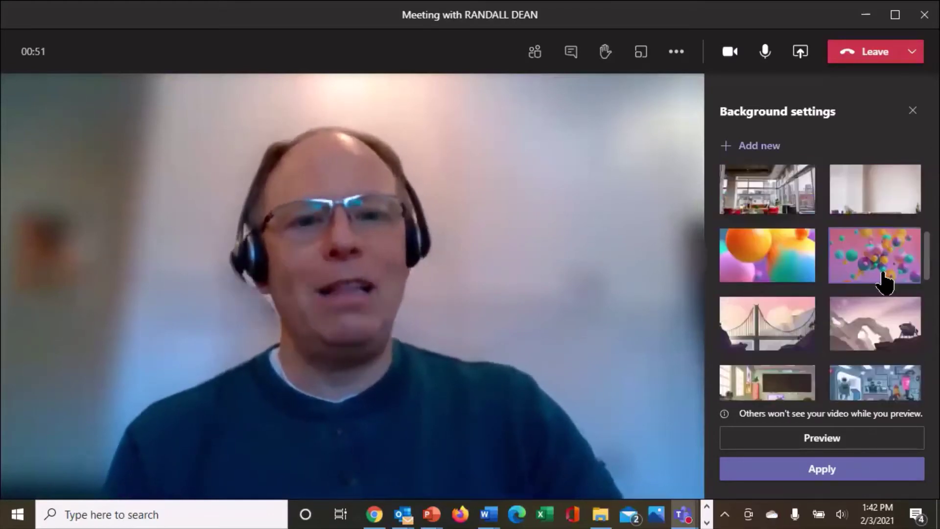
{"action": "left_click", "coordinate": [858, 477]}
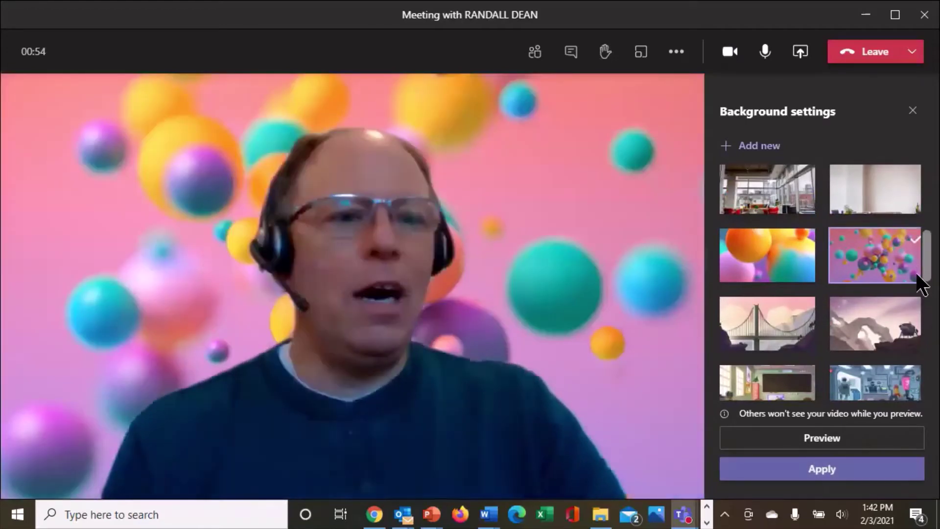
Apply the custom photo of the backyard deck with umbrellas as the meeting background.
{"action": "left_click_drag", "start_coordinate": [918, 281], "coordinate": [918, 299]}
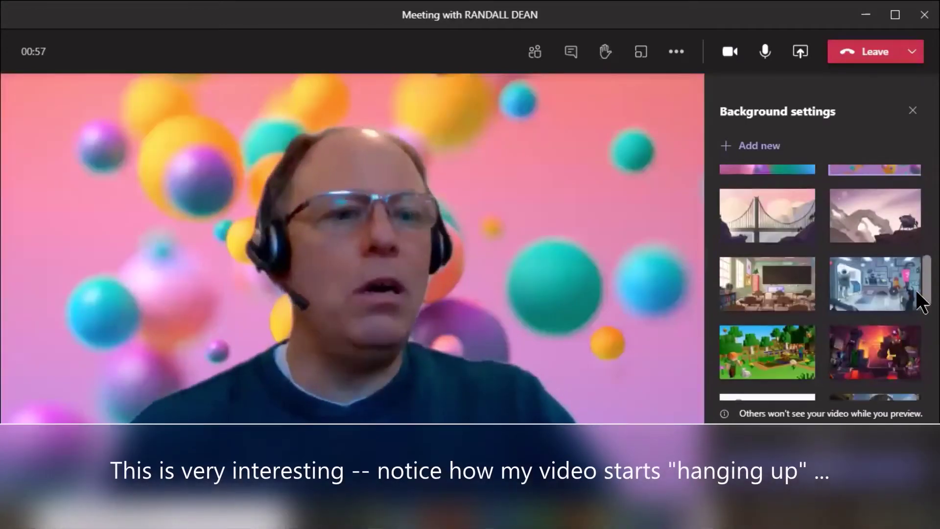
{"action": "scroll", "coordinate": [918, 313], "scroll_direction": "down", "scroll_amount": 2}
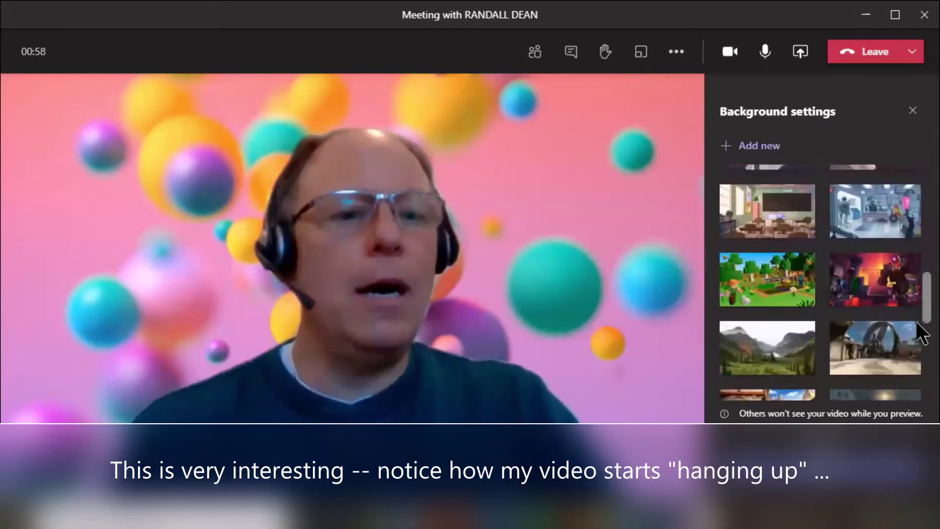
{"action": "scroll", "coordinate": [922, 333], "scroll_direction": "down", "scroll_amount": 2}
{"action": "scroll", "coordinate": [920, 350], "scroll_direction": "down", "scroll_amount": 2}
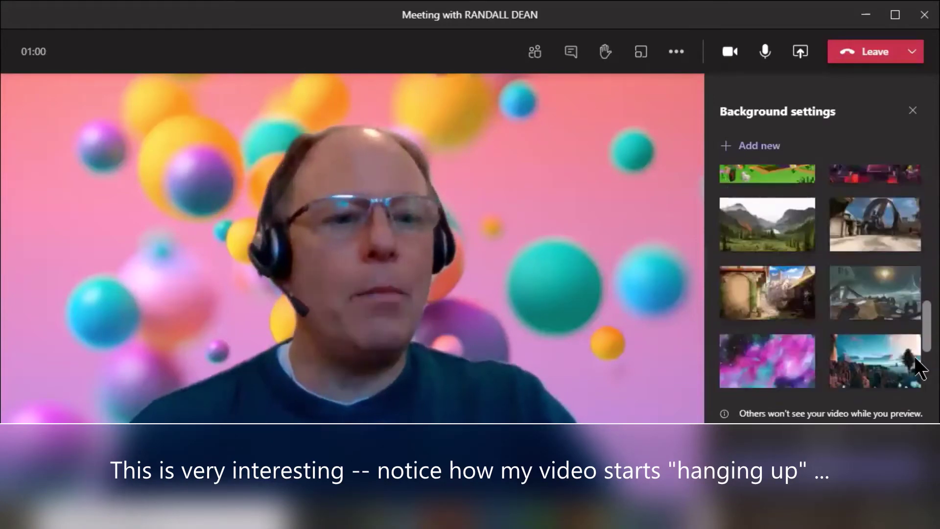
{"action": "scroll", "coordinate": [920, 371], "scroll_direction": "down", "scroll_amount": 3}
{"action": "scroll", "coordinate": [920, 380], "scroll_direction": "down", "scroll_amount": 1}
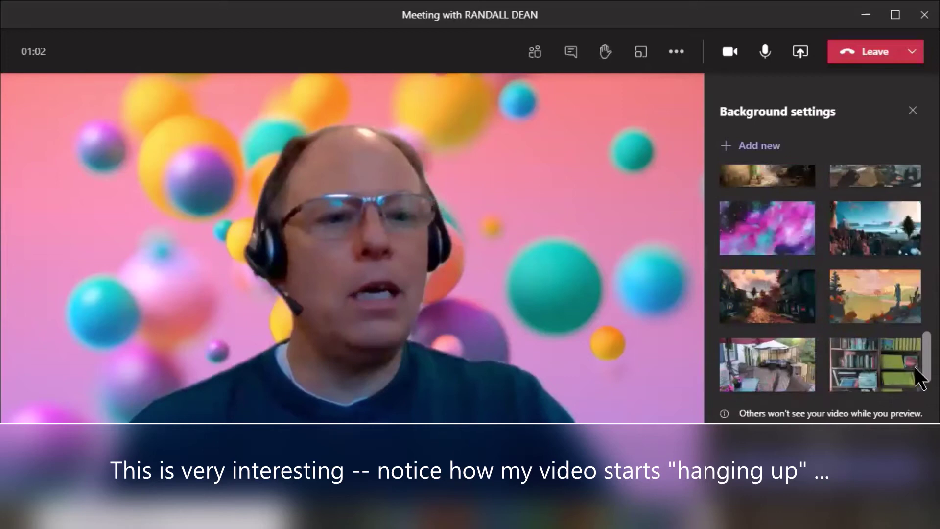
{"action": "scroll", "coordinate": [848, 387], "scroll_direction": "down", "scroll_amount": 1}
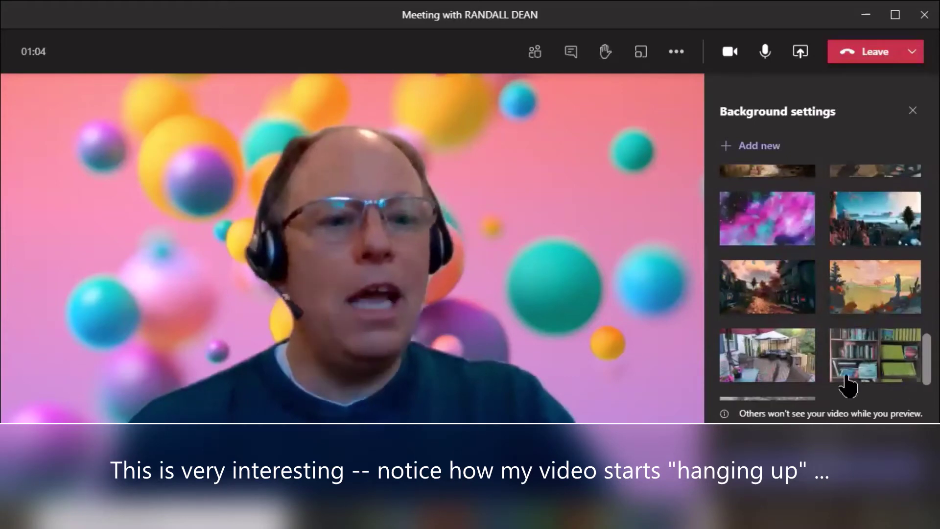
{"action": "left_click", "coordinate": [753, 373]}
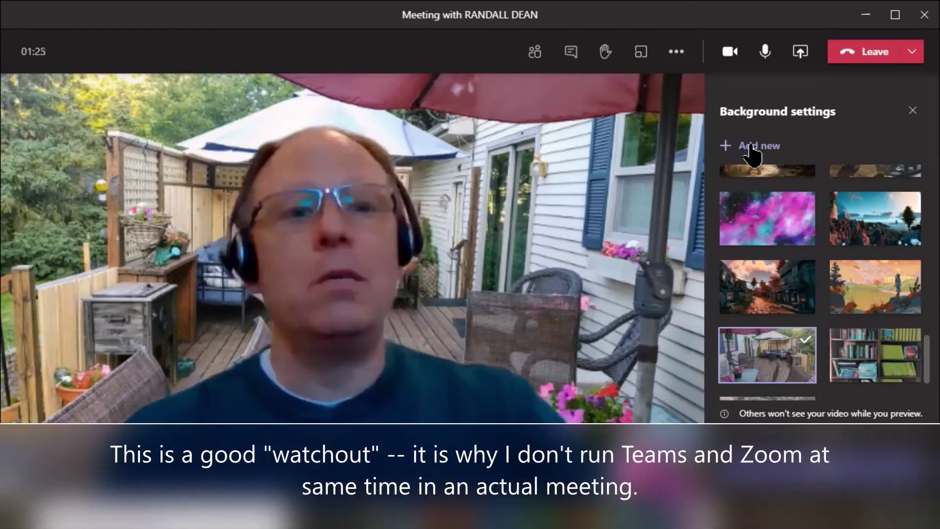
Add HomeOffice_Bookshelf_Edit.jpg from the OneDrive Pictures folder as a new background and apply it to the meeting video.
{"action": "left_click", "coordinate": [713, 147]}
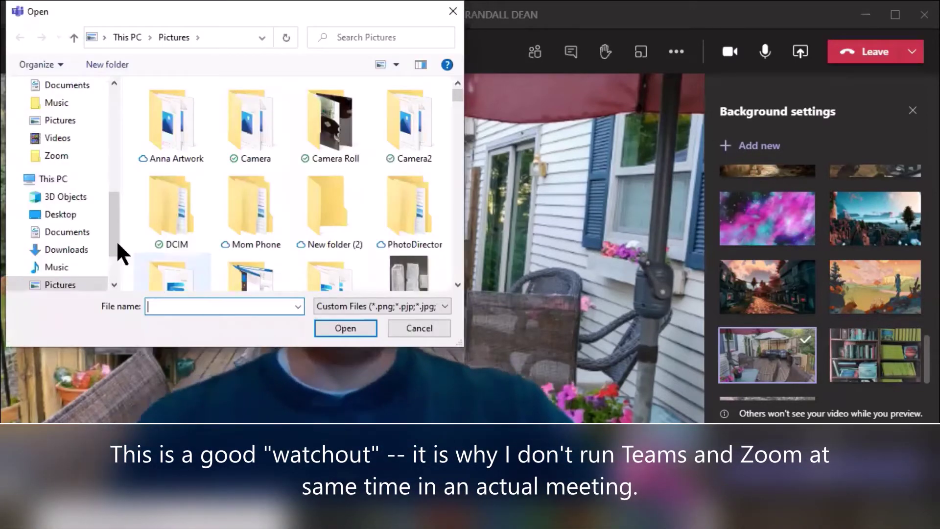
{"action": "scroll", "coordinate": [59, 211], "scroll_direction": "up", "scroll_amount": 2}
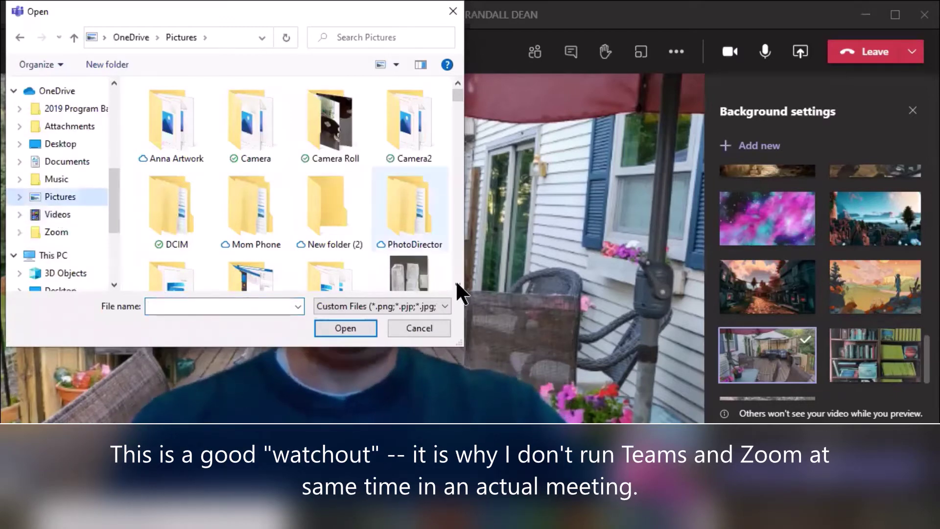
{"action": "scroll", "coordinate": [457, 284], "scroll_direction": "down", "scroll_amount": 3}
{"action": "scroll", "coordinate": [456, 280], "scroll_direction": "down", "scroll_amount": 5}
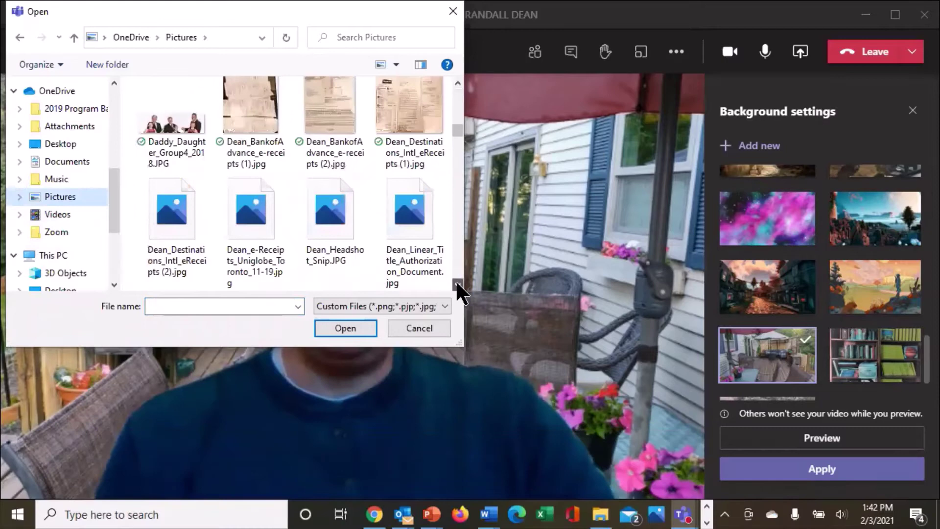
{"action": "scroll", "coordinate": [456, 283], "scroll_direction": "down", "scroll_amount": 5}
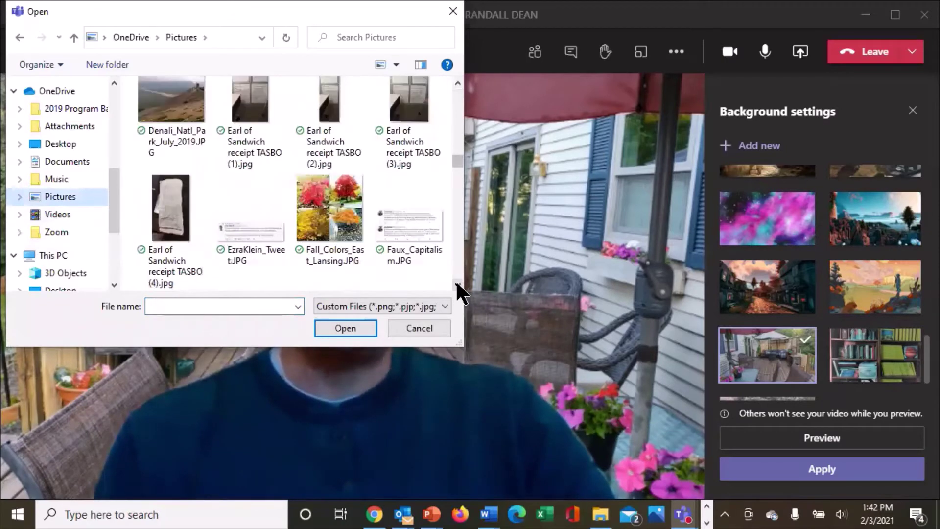
{"action": "scroll", "coordinate": [455, 285], "scroll_direction": "down", "scroll_amount": 5}
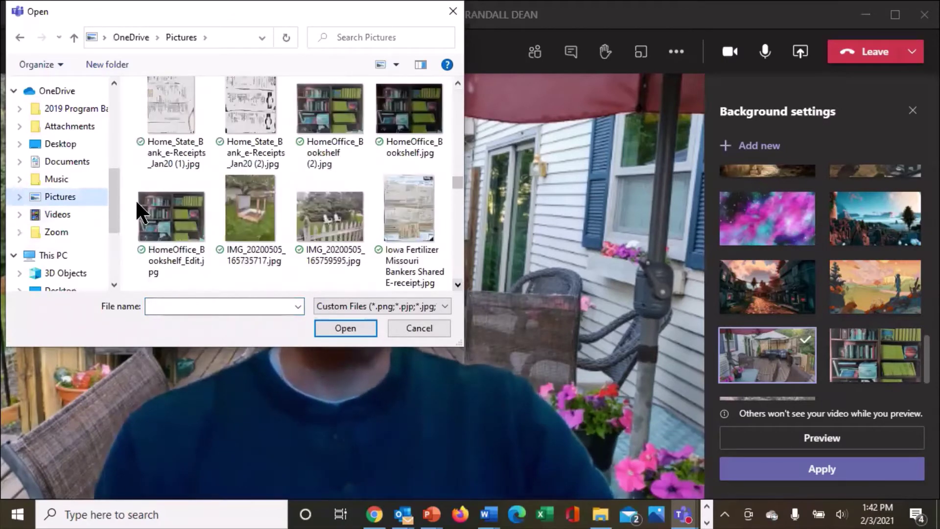
{"action": "left_click", "coordinate": [157, 208]}
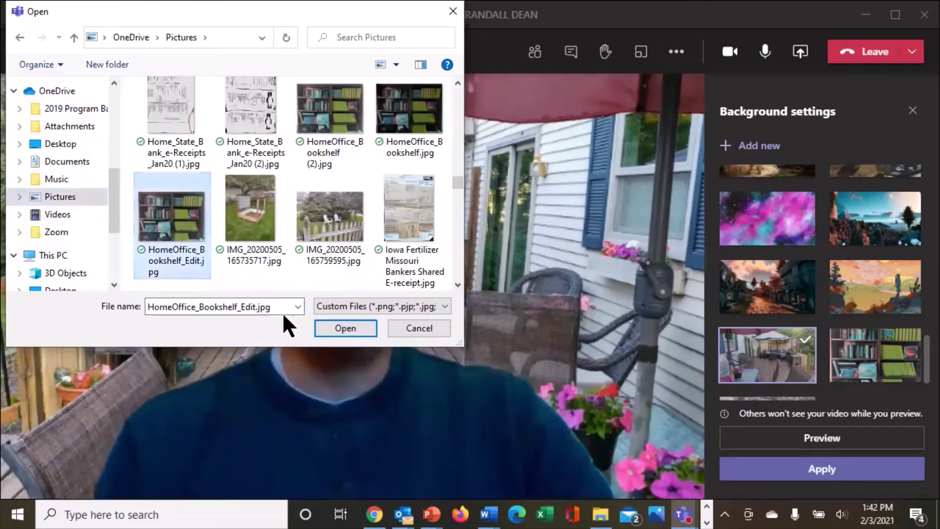
{"action": "left_click", "coordinate": [343, 327]}
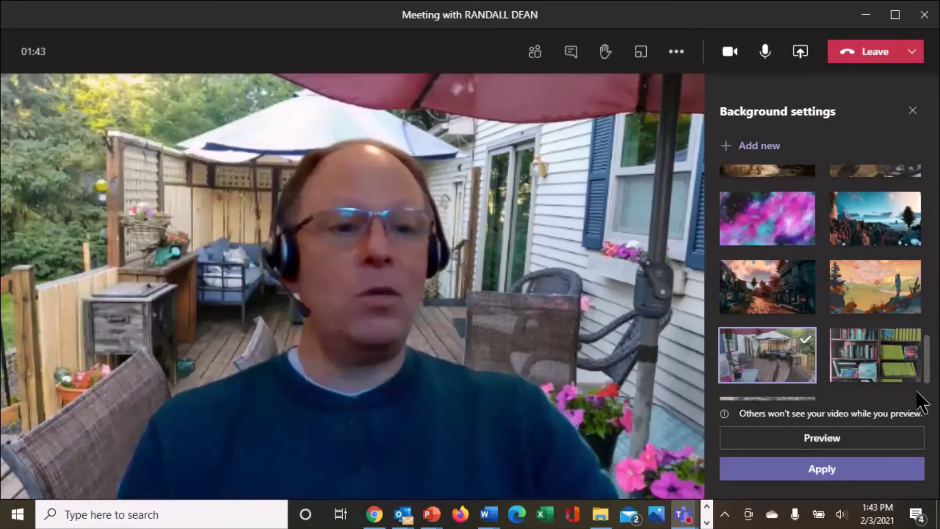
{"action": "mouse_move", "coordinate": [886, 387]}
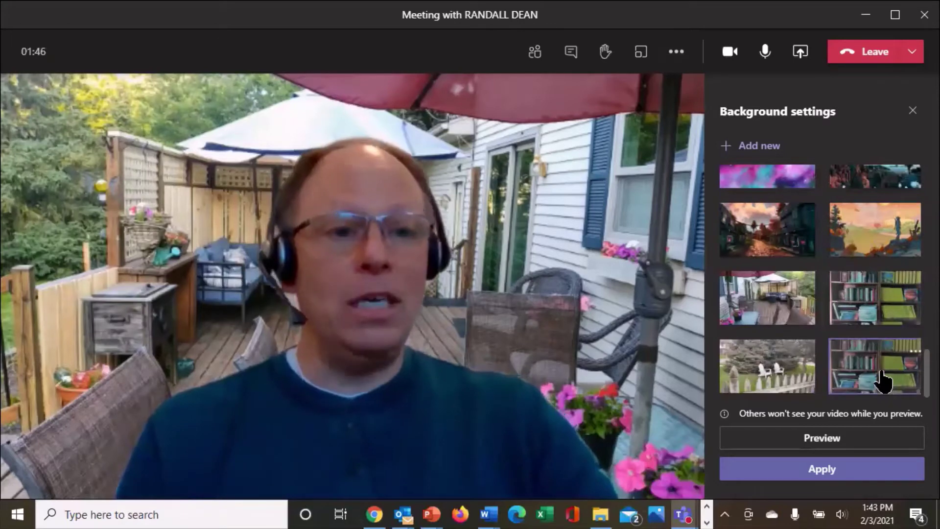
{"action": "left_click", "coordinate": [827, 473]}
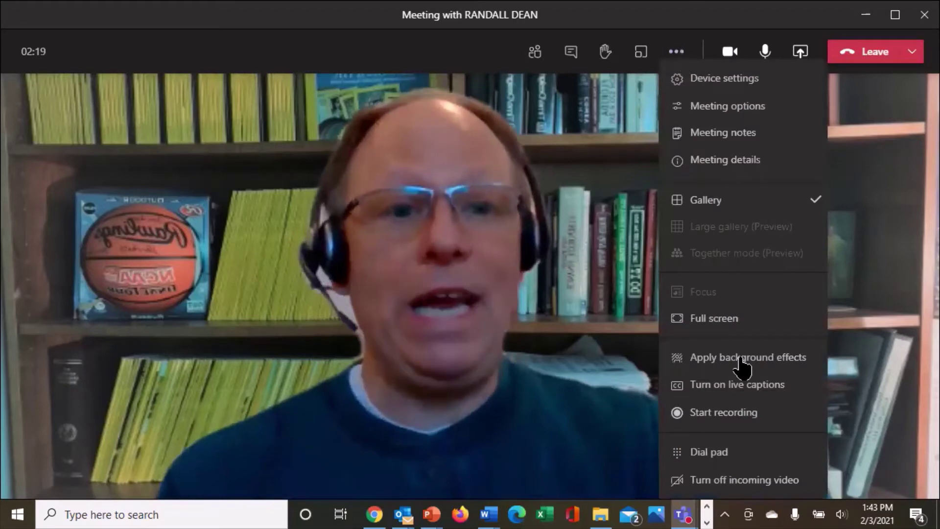
Remove the virtual background so the meeting video uses no background effect.
{"action": "left_click", "coordinate": [744, 362]}
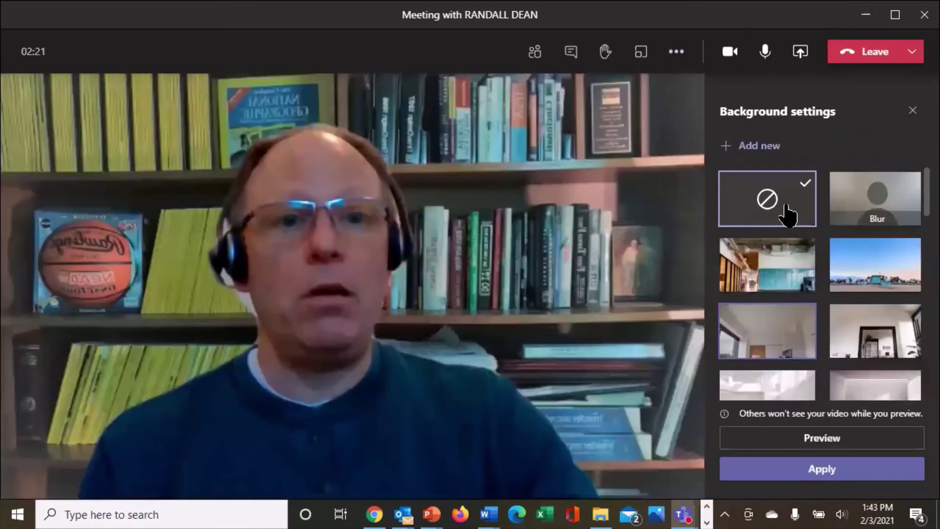
{"action": "left_click", "coordinate": [831, 470]}
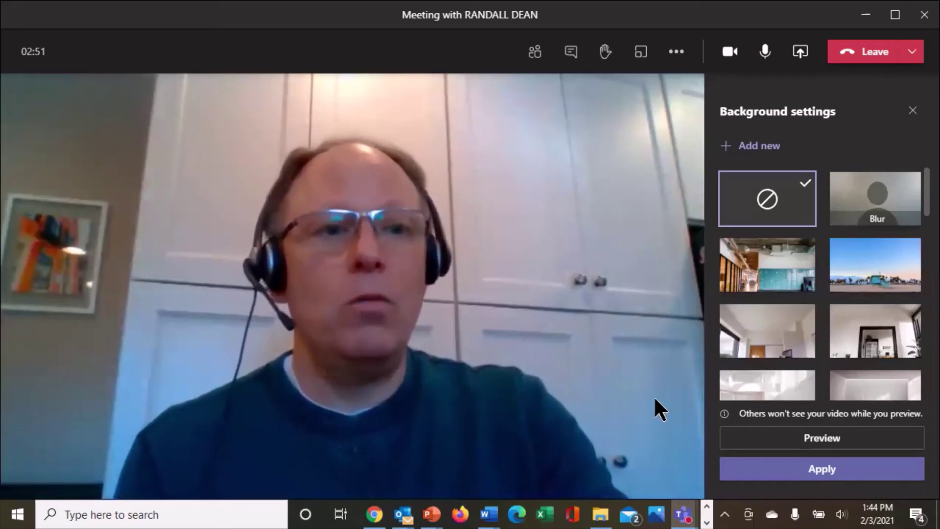
Leave the meeting without ending it through the extra leave options, and close the meeting window.
{"action": "left_click", "coordinate": [913, 53]}
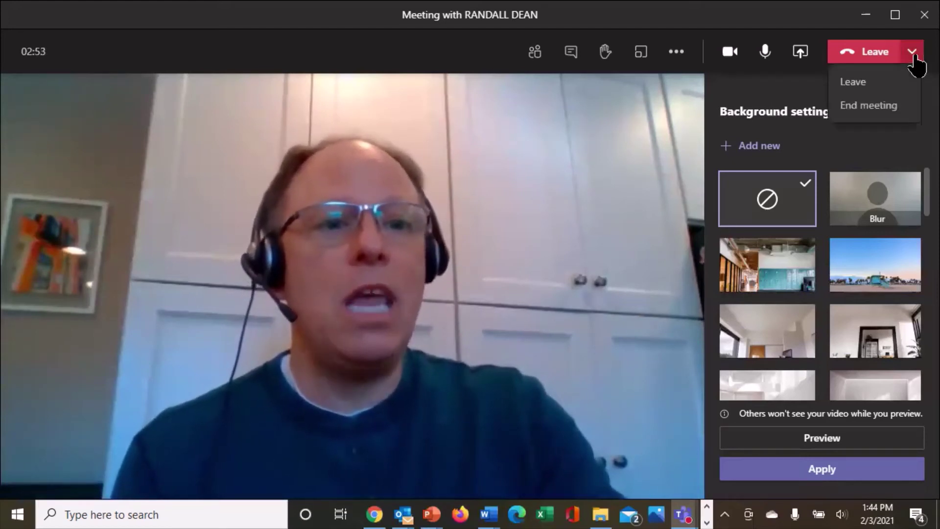
{"action": "key", "text": "Escape"}
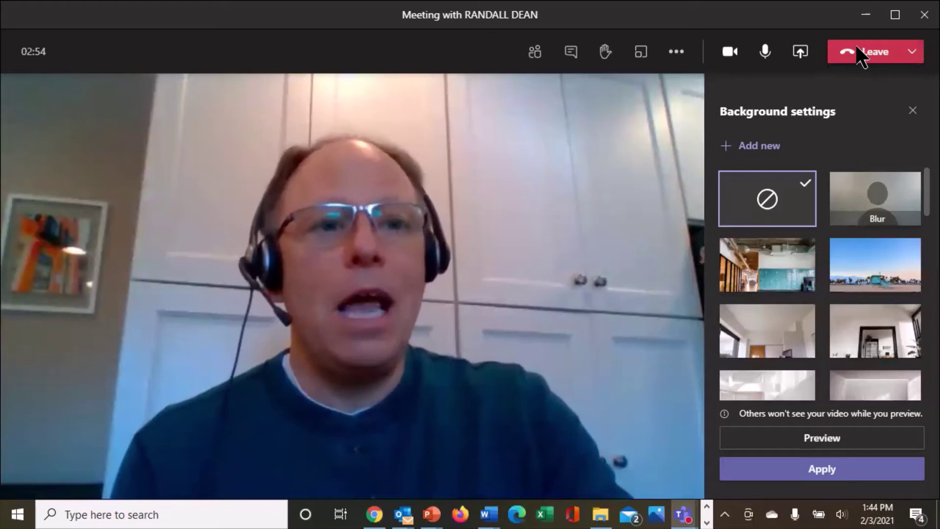
{"action": "left_click", "coordinate": [862, 54]}
{"action": "left_click", "coordinate": [924, 16]}
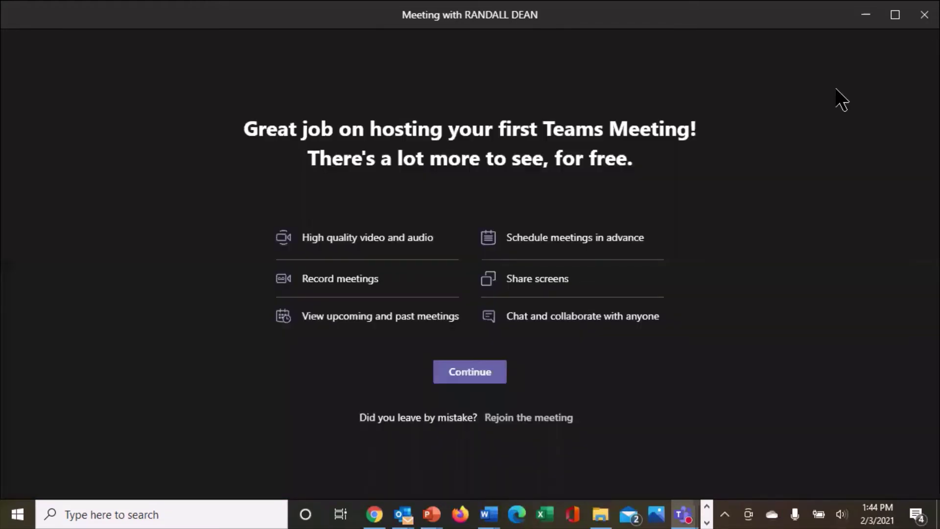
{"action": "left_click", "coordinate": [634, 409]}
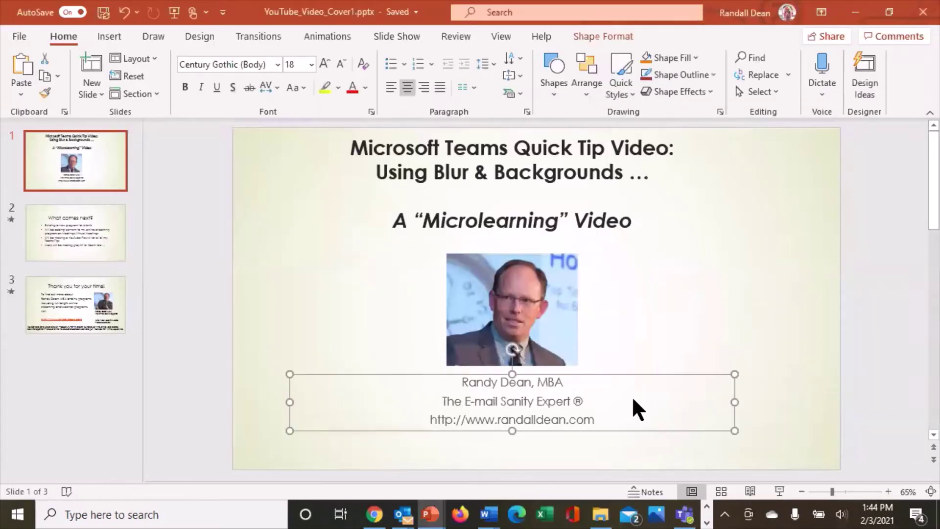
{"action": "key", "text": "Tab"}
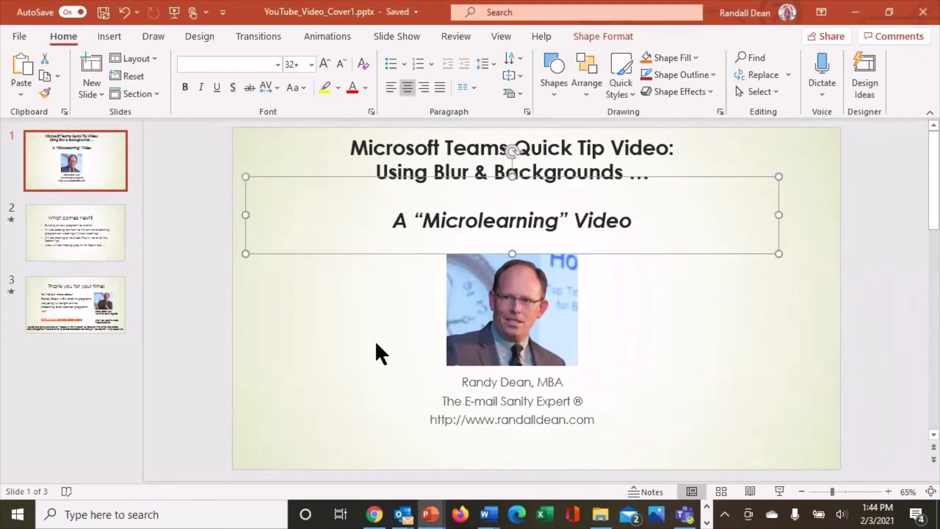